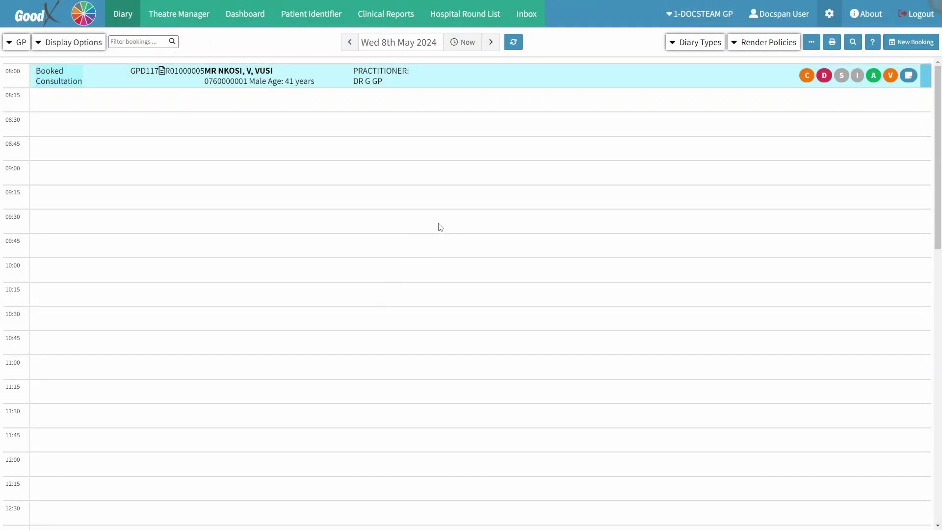
Open the Settings dialog from the gear icon in the top bar.
left_click(438, 223)
Switch to the User Entity Settings tab and expand its General Settings section.
left_click(830, 15)
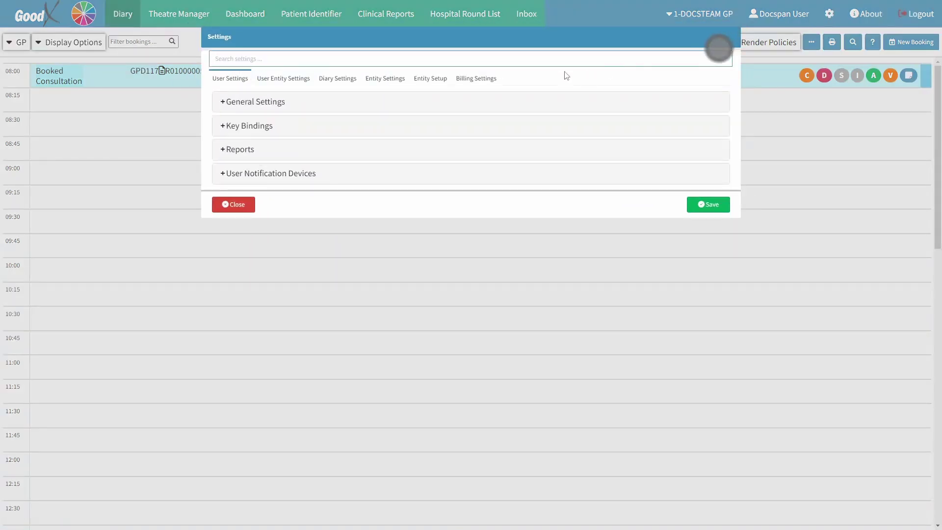
left_click(293, 80)
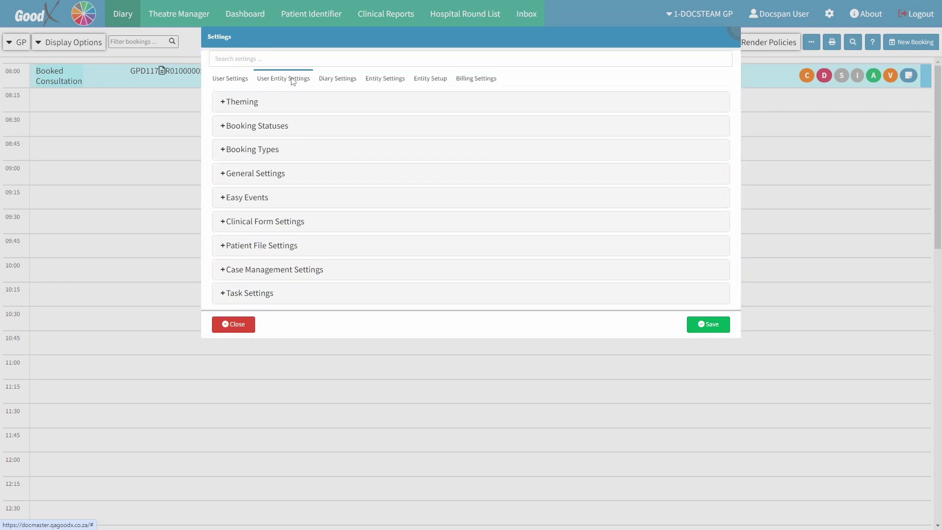
left_click(290, 183)
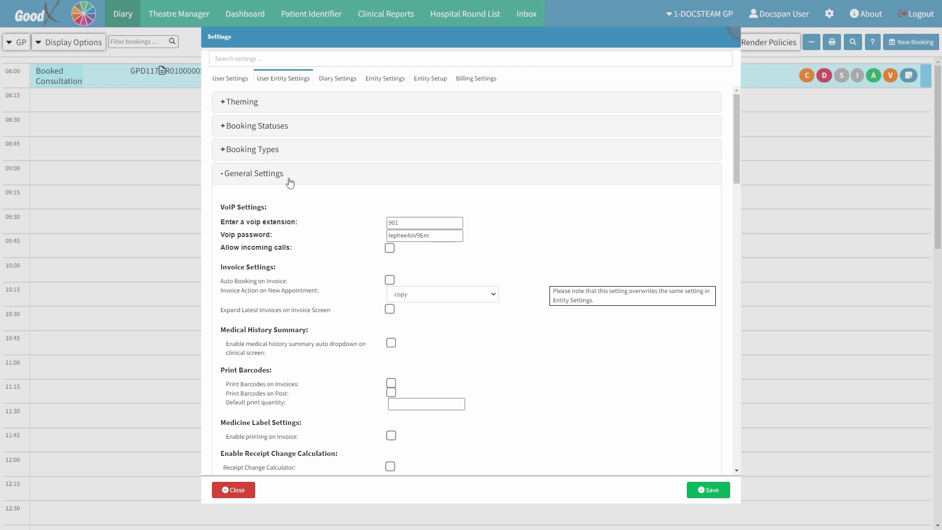
Allow incoming calls on VoIP extension 901.
left_click(271, 210)
left_click(417, 221)
left_click(433, 235)
left_click(390, 248)
Turn on Auto Booking on Invoice, keeping copy as the new-appointment invoice action.
left_click(282, 267)
left_click(389, 280)
left_click(407, 295)
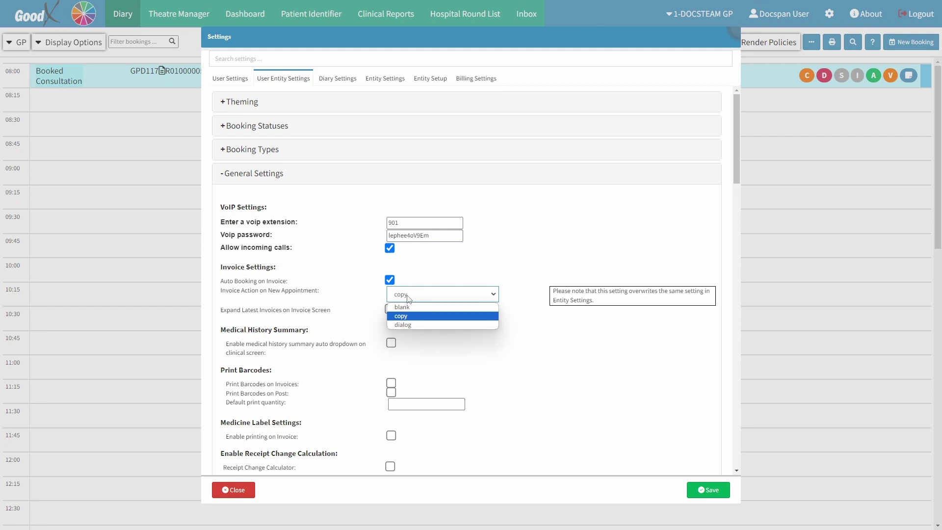
left_click(409, 296)
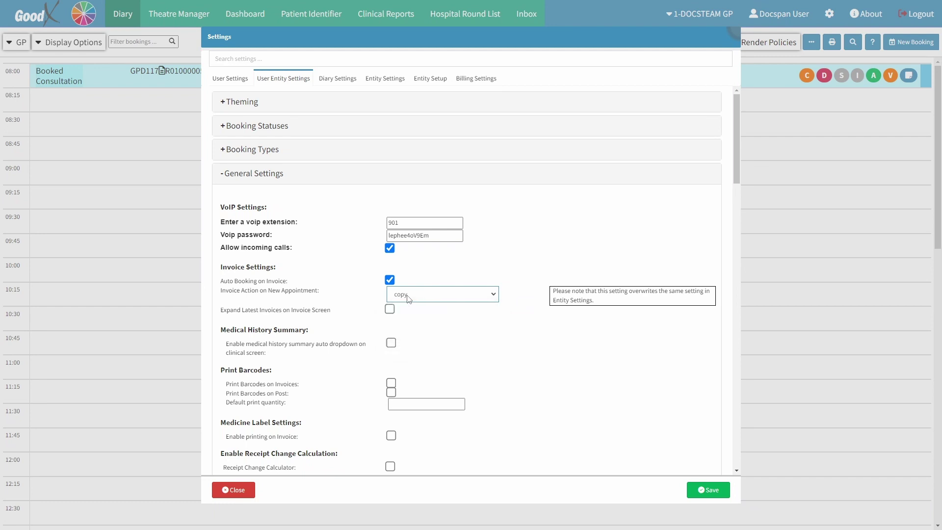
left_click(390, 309)
Enable the medical history summary auto dropdown on the clinical screen, leaving barcode and label printing off.
left_click(314, 331)
left_click(391, 343)
left_click(275, 369)
left_click(397, 403)
left_click(391, 435)
left_click(390, 466)
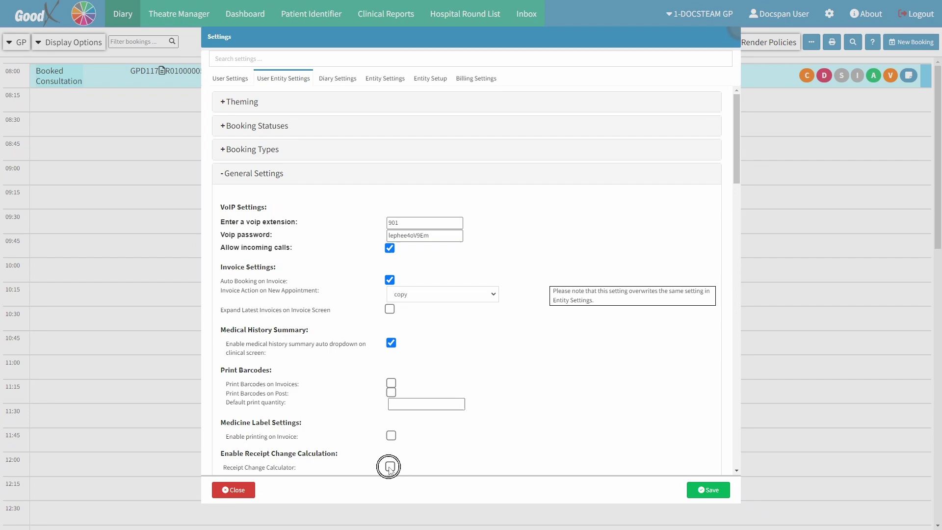
Tick Non-Financial View under Financial Setup and Force Practitioner on Invoice under Practitioner Setup.
scroll(470, 437, "down", 1)
scroll(469, 436, "down", 4)
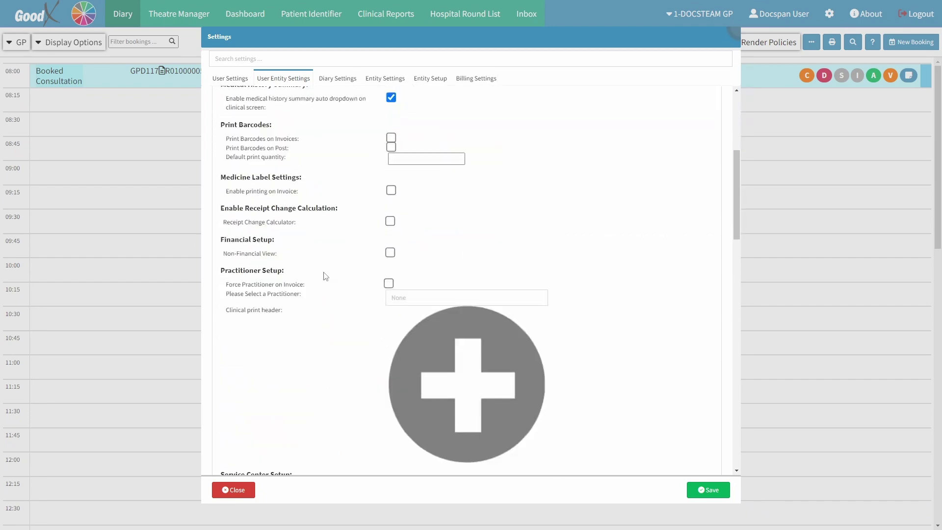
left_click(278, 239)
left_click(390, 253)
left_click(287, 273)
left_click(388, 284)
left_click(463, 390)
Set the service center to ROOMS - KAMERS and enable the ICD10 builder for advanced ICD10.
scroll(465, 391, "down", 5)
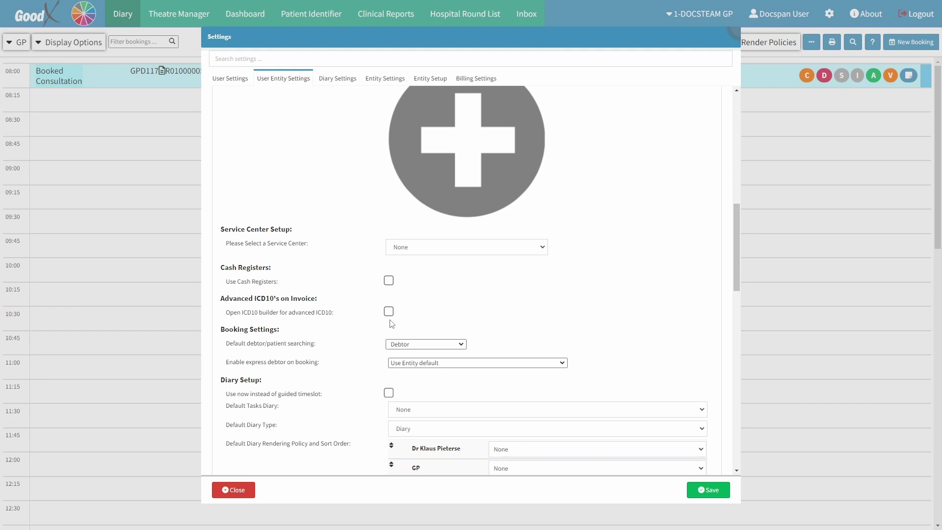
left_click(301, 231)
left_click(412, 249)
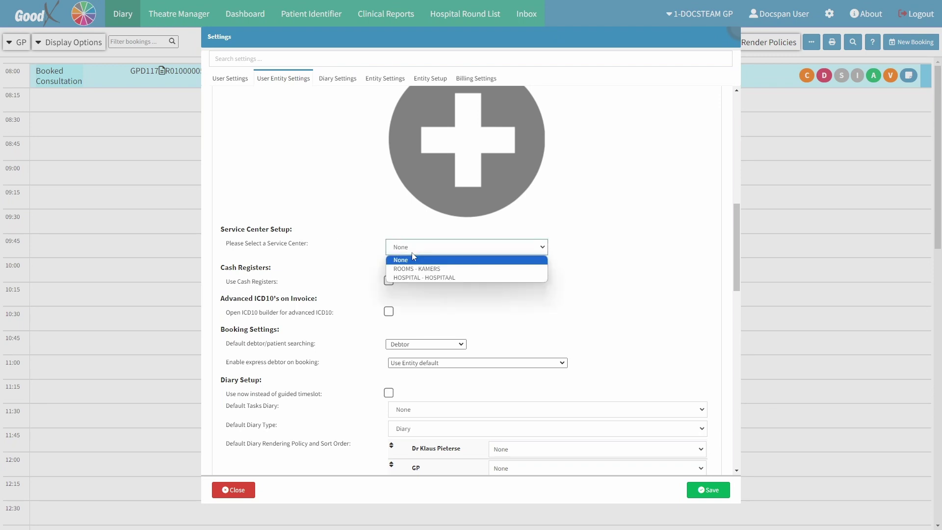
left_click(415, 269)
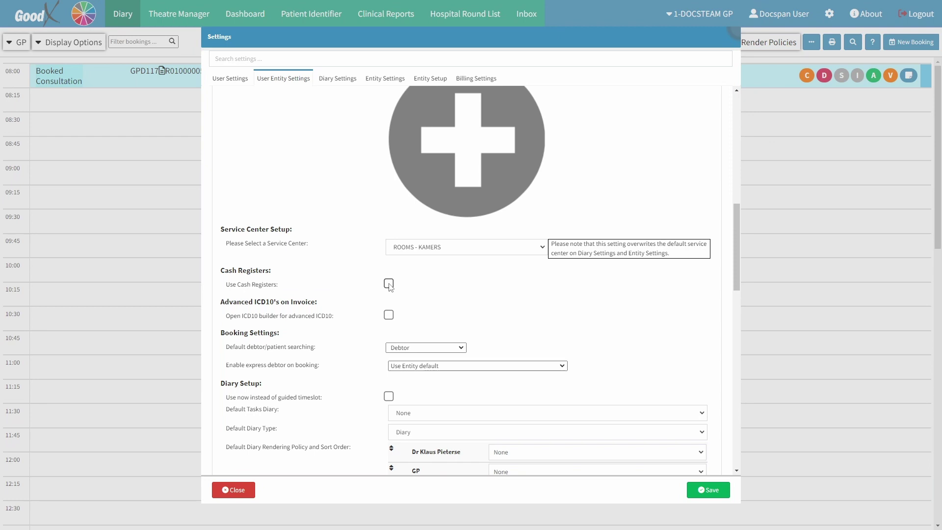
left_click(324, 306)
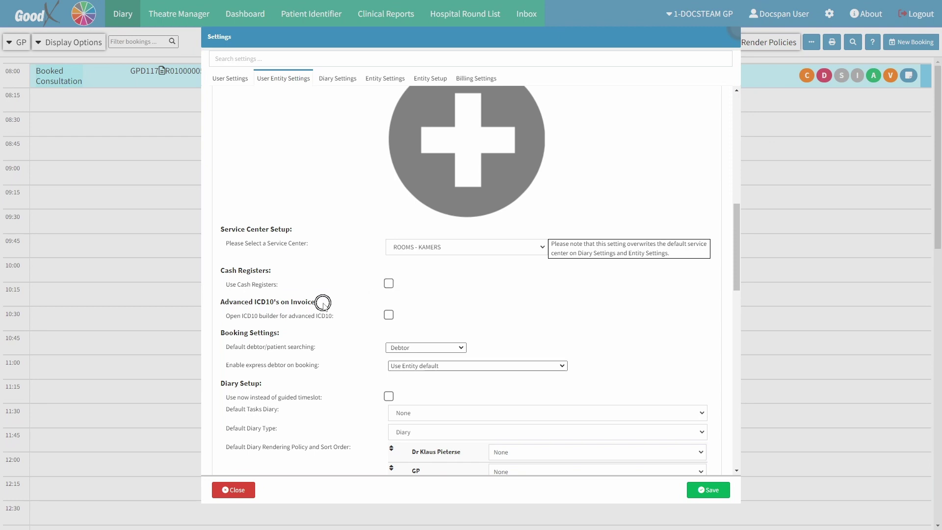
left_click(389, 315)
Keep Debtor as the default search and the entity default for express debtor on booking.
left_click(413, 348)
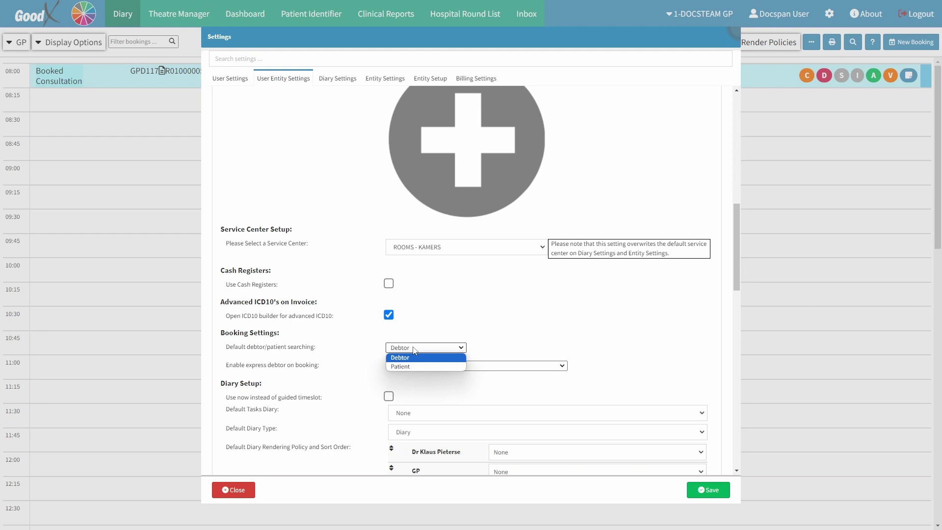
left_click(413, 358)
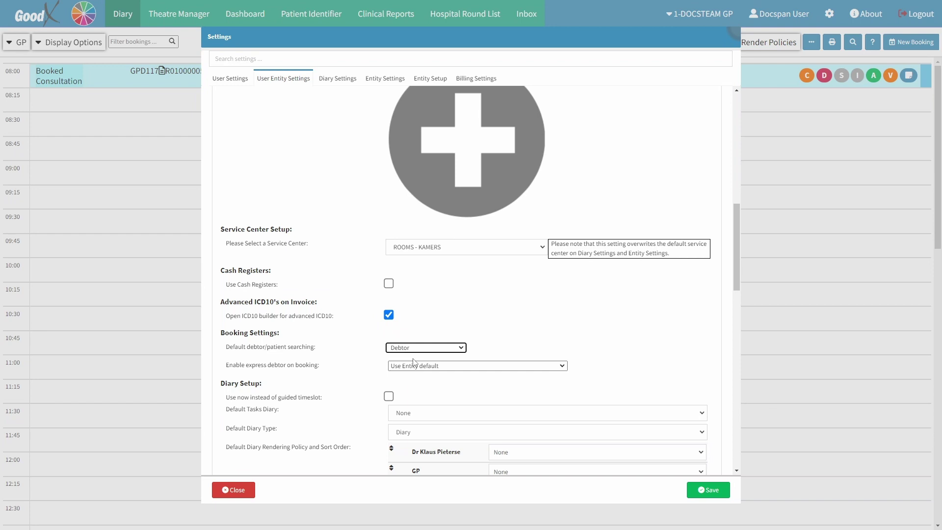
left_click(418, 368)
left_click(418, 368)
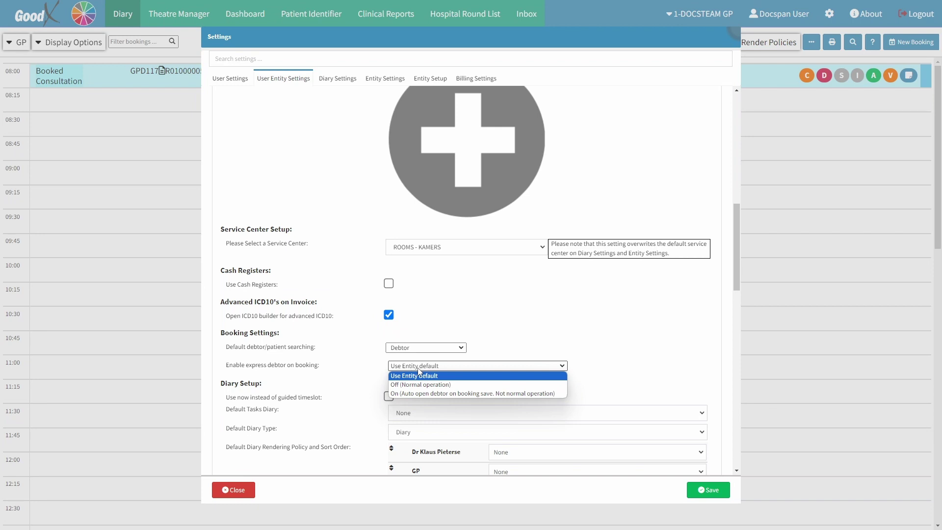
left_click(420, 375)
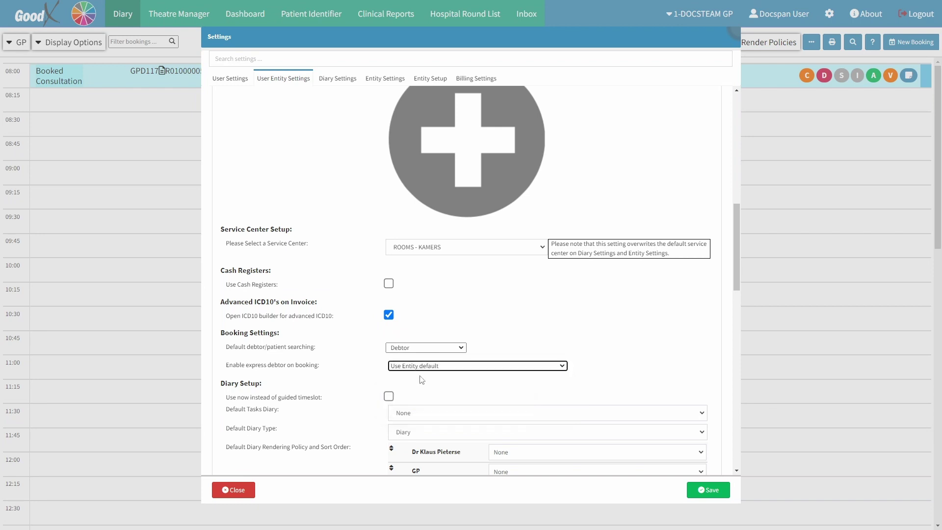
Set the default tasks diary to the doctor's diary, keeping Diary as the default diary type.
scroll(422, 380, "down", 3)
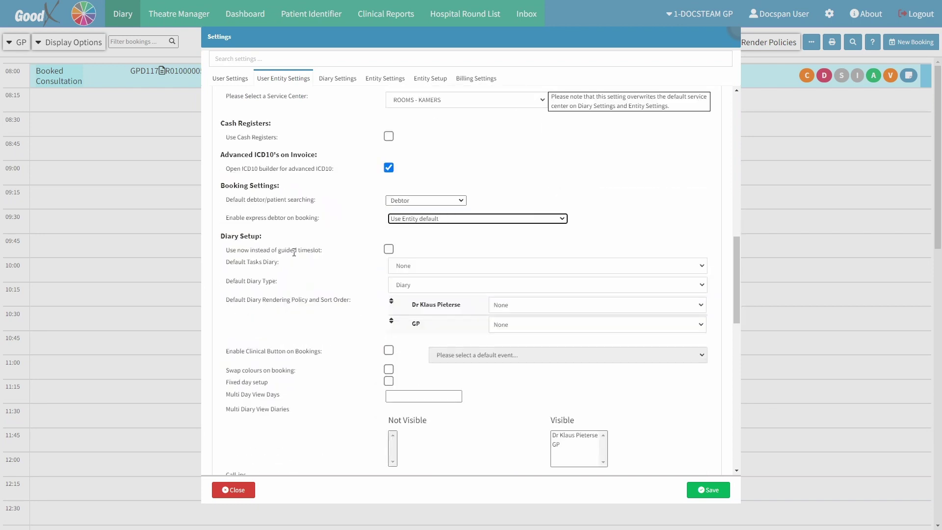
left_click(269, 240)
left_click(389, 250)
left_click(421, 268)
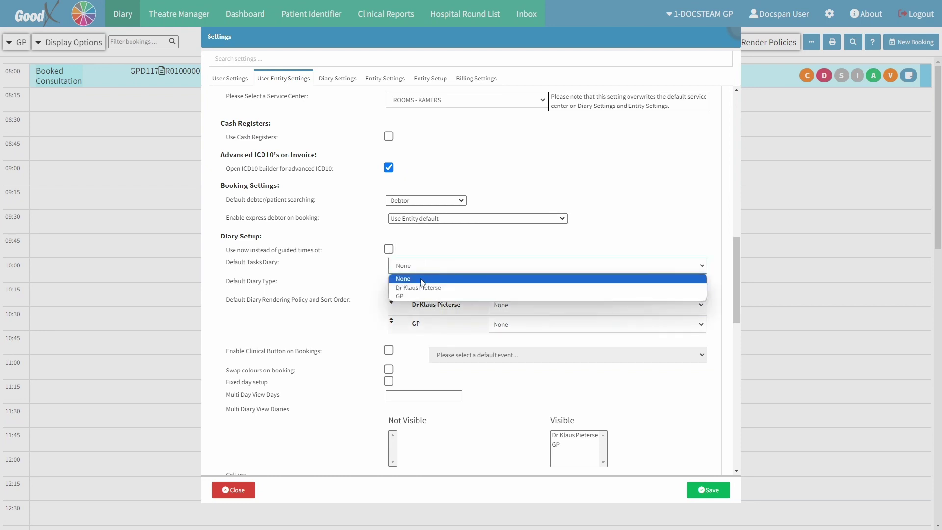
left_click(422, 288)
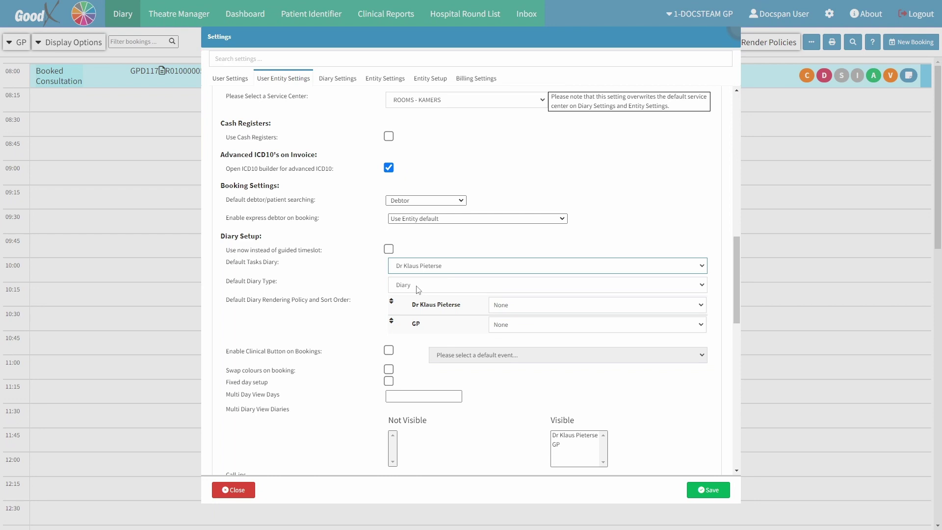
left_click(419, 289)
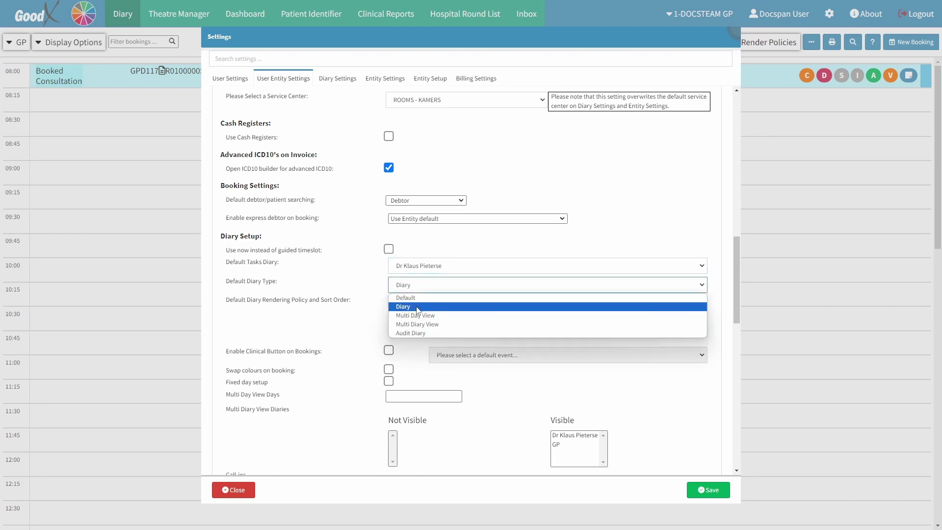
left_click(417, 306)
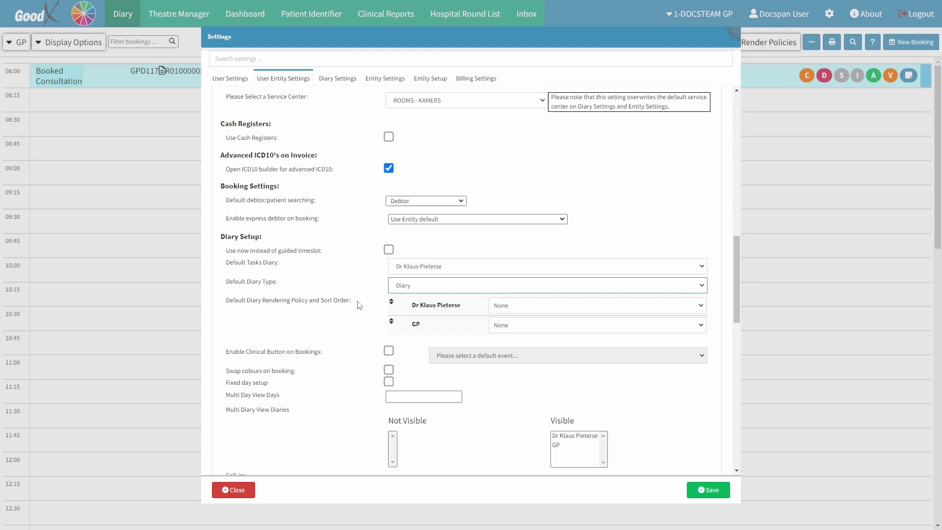
Enable the clinical button on bookings with EXAMINATION as the default clinical event.
left_click(389, 351)
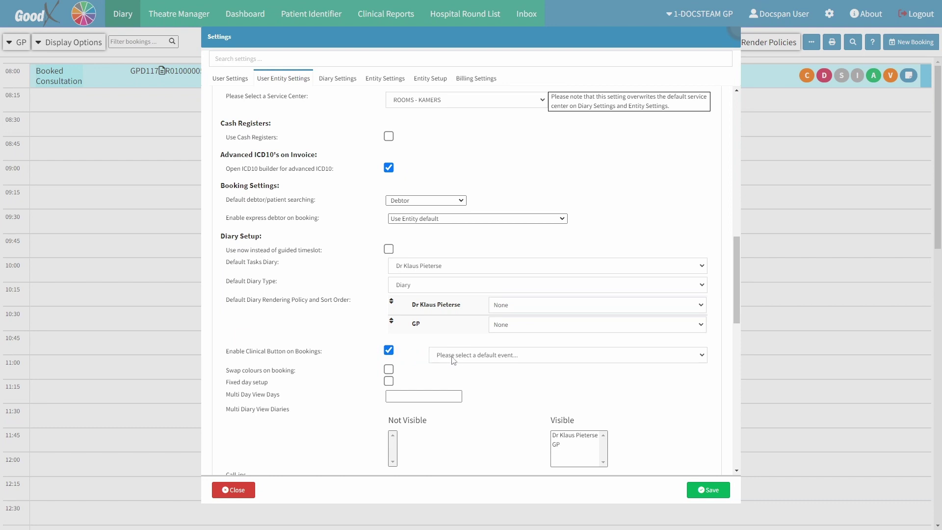
left_click(483, 358)
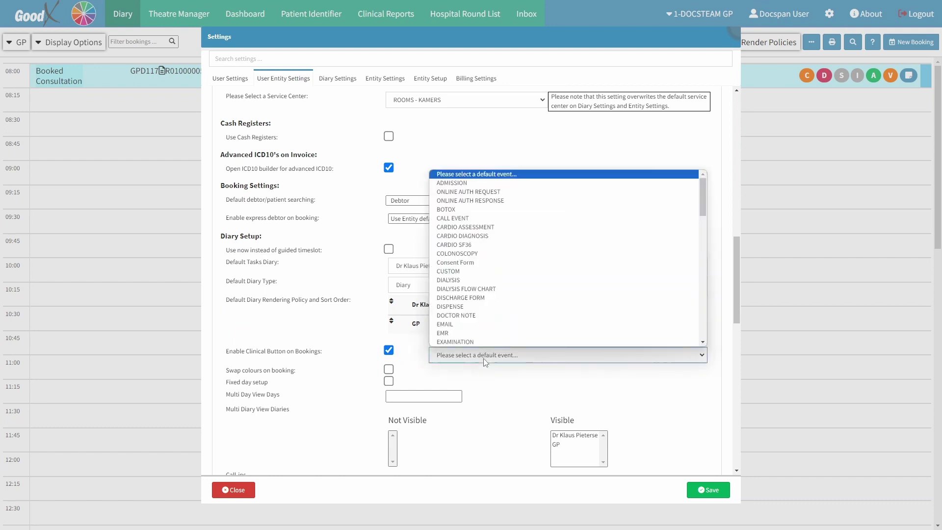
left_click(475, 342)
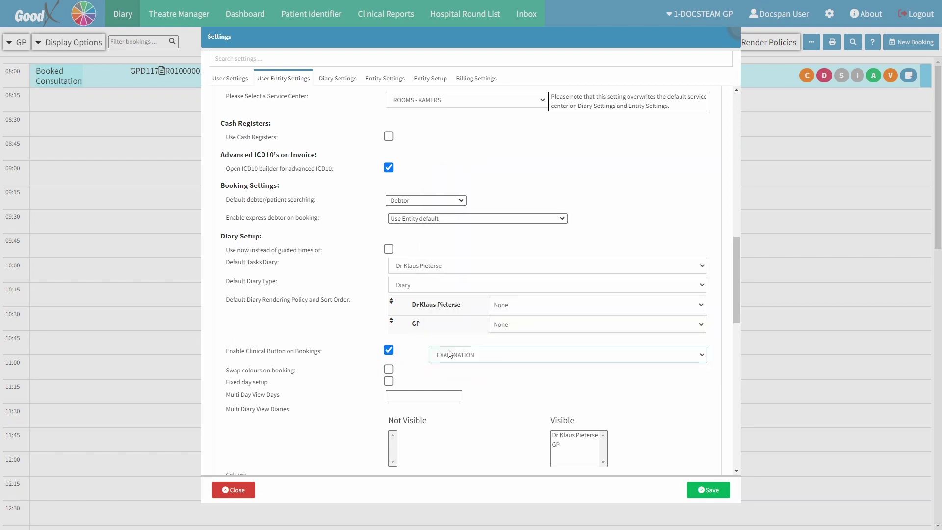
Turn on fixed day setup with Monday and set Multi Day View Days to 5.
left_click(390, 371)
left_click(389, 382)
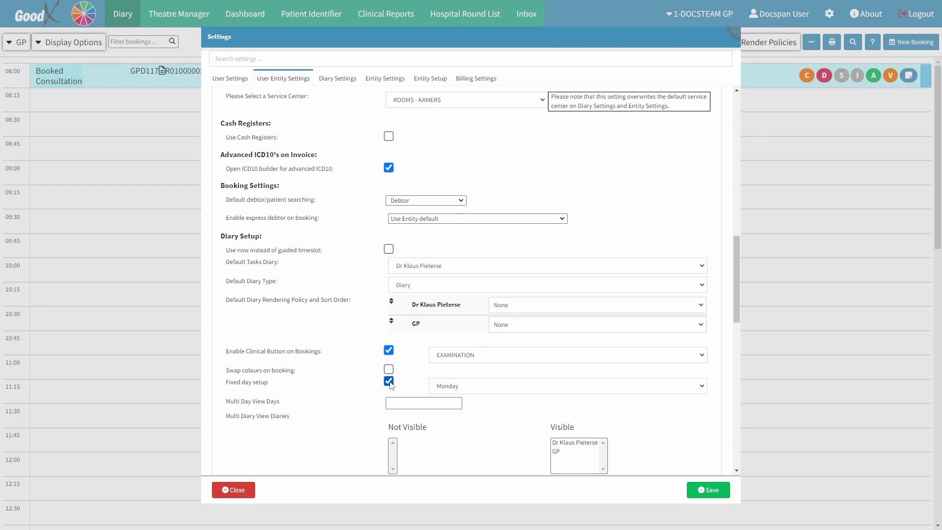
left_click(458, 387)
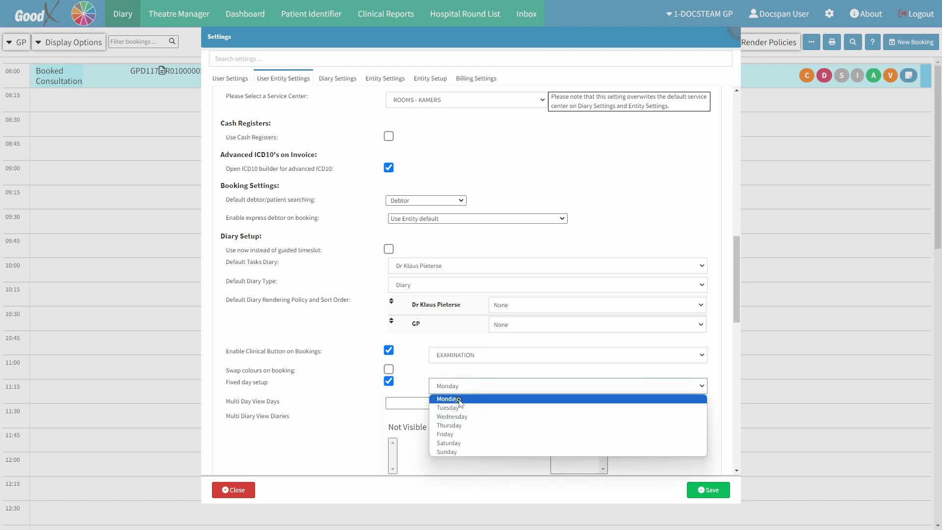
left_click(459, 398)
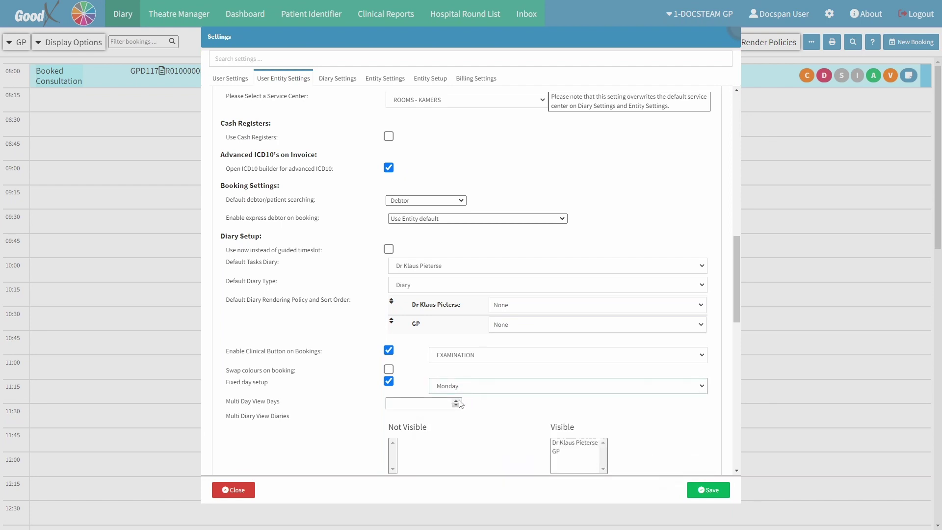
left_click(398, 403)
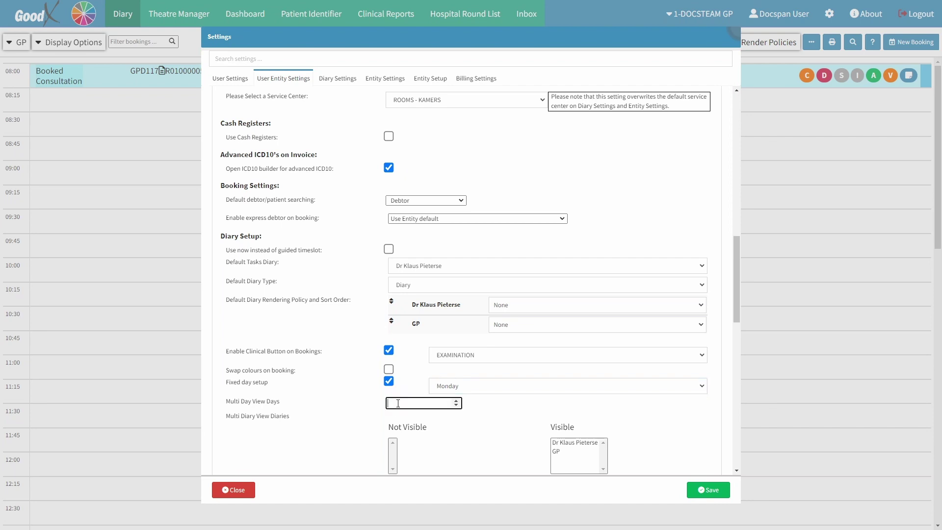
type("5")
scroll(342, 282, "down", 4)
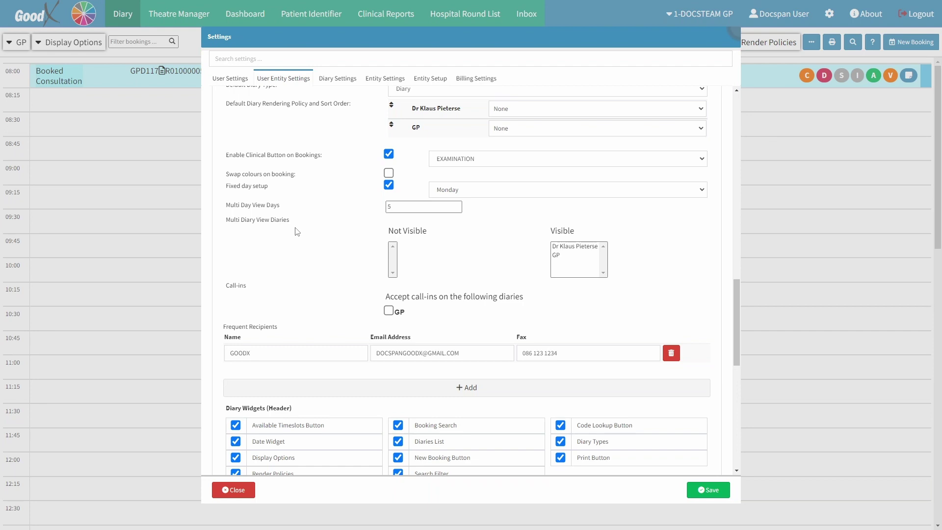
left_click(390, 311)
left_click(278, 331)
Review Diary Widgets, Diary Buttons and Booking Fields, then save the user entity settings.
scroll(281, 334, "down", 3)
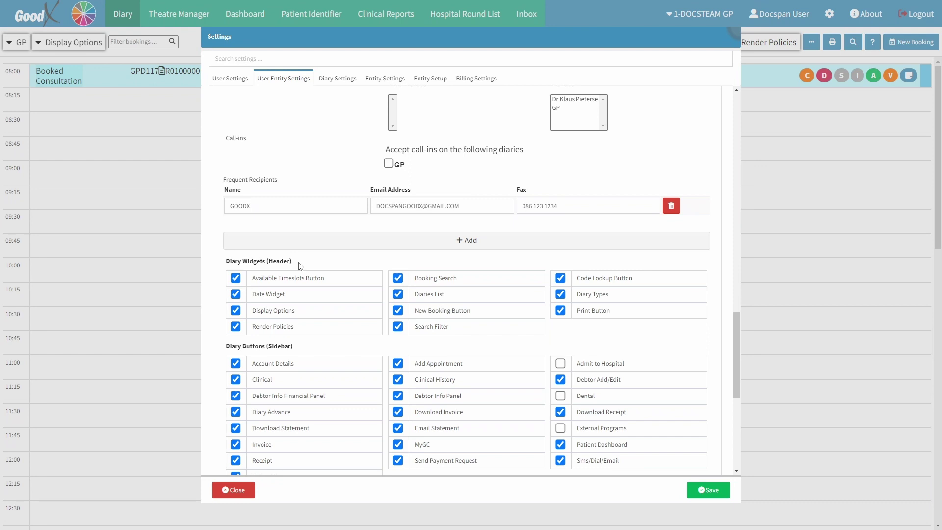
scroll(301, 266, "down", 2)
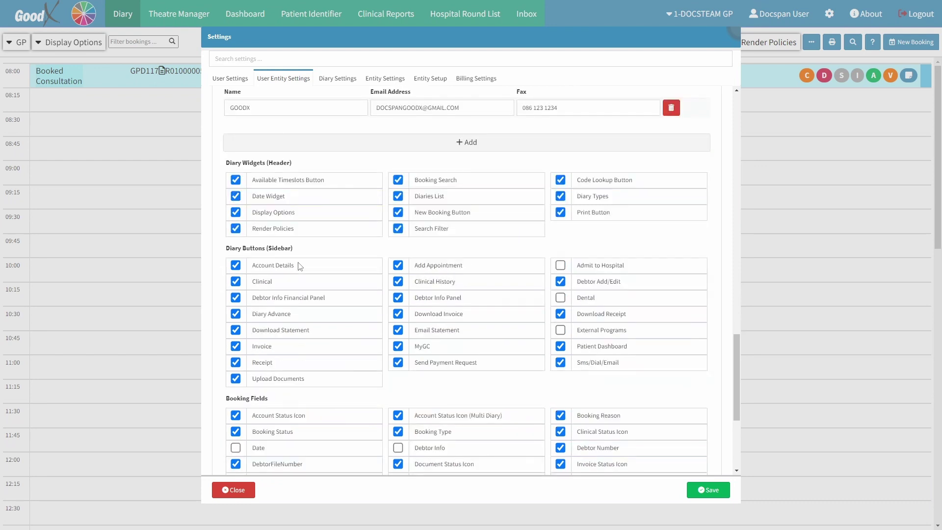
left_click(299, 248)
scroll(301, 252, "down", 4)
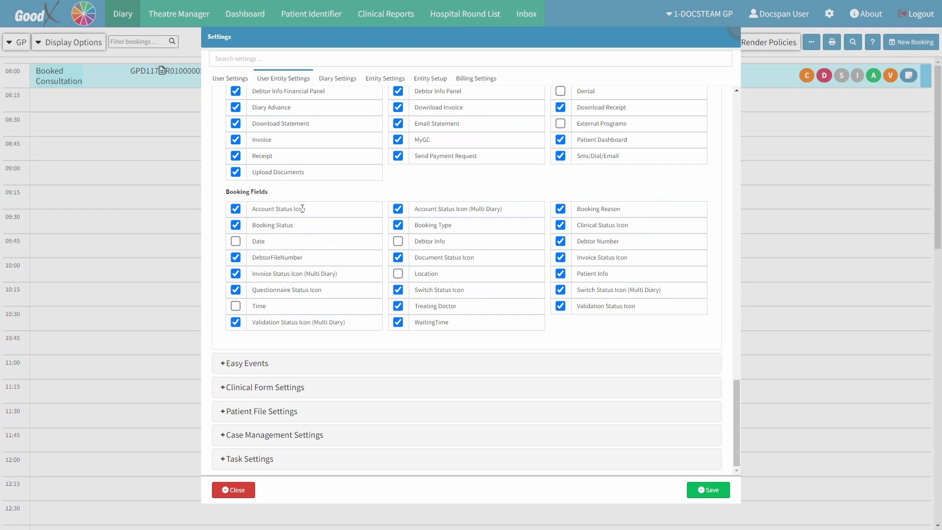
left_click(272, 195)
left_click(709, 491)
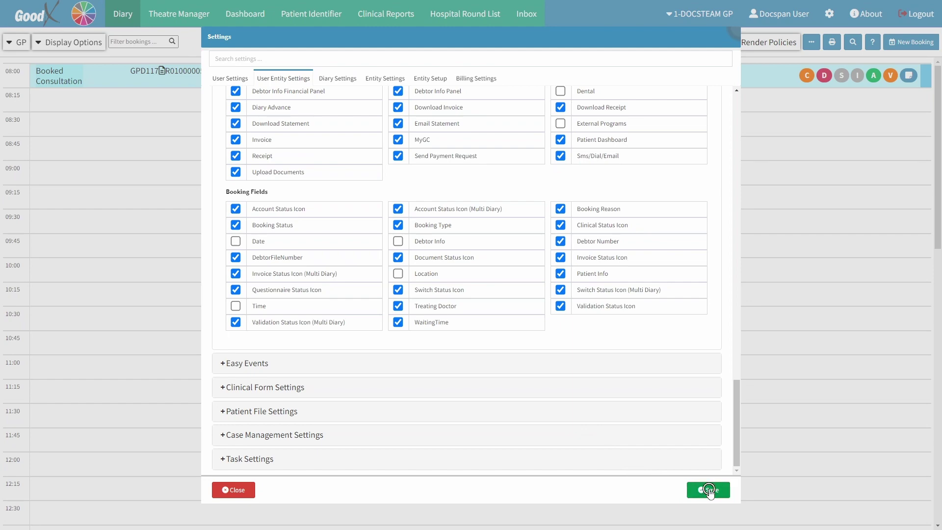